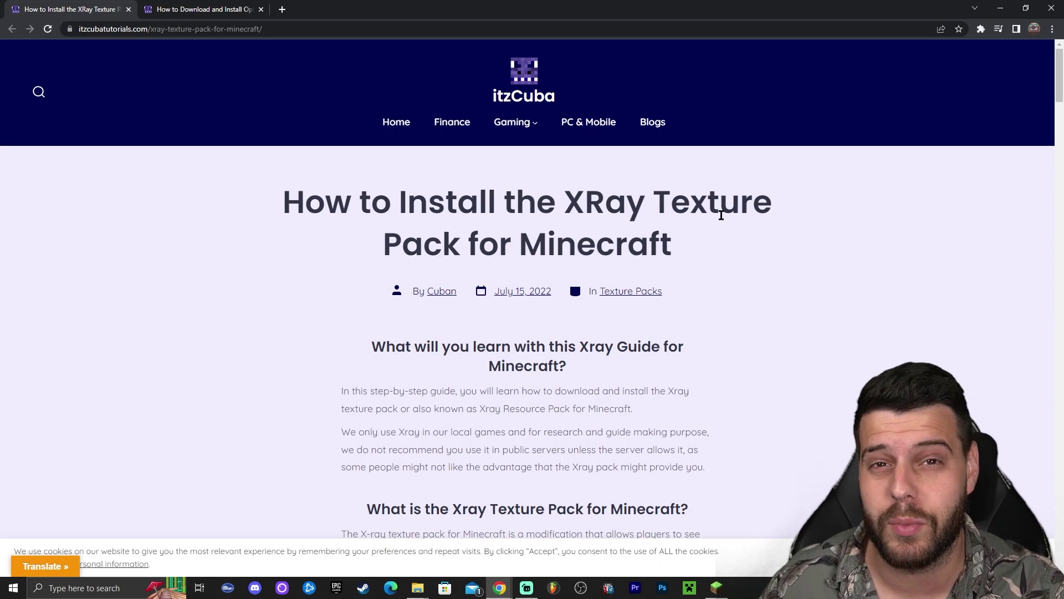
Skim the XRay texture pack installation guide through to its FAQ section and return to the beginning of the article.
{"action": "scroll", "coordinate": [809, 216], "scroll_direction": "down", "scroll_amount": 5}
{"action": "scroll", "coordinate": [848, 215], "scroll_direction": "down", "scroll_amount": 10}
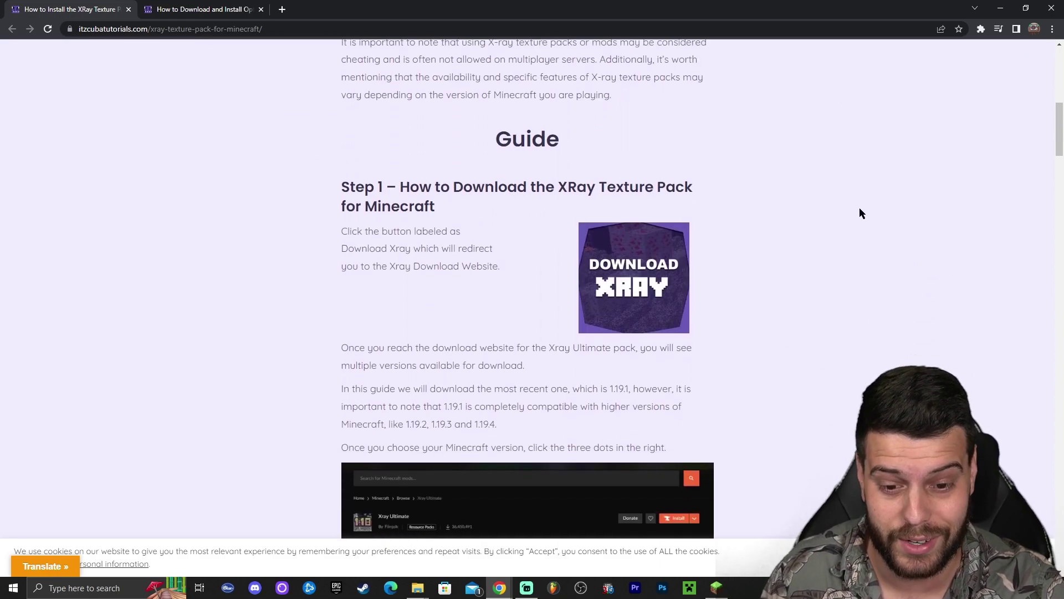
{"action": "scroll", "coordinate": [905, 195], "scroll_direction": "down", "scroll_amount": 15}
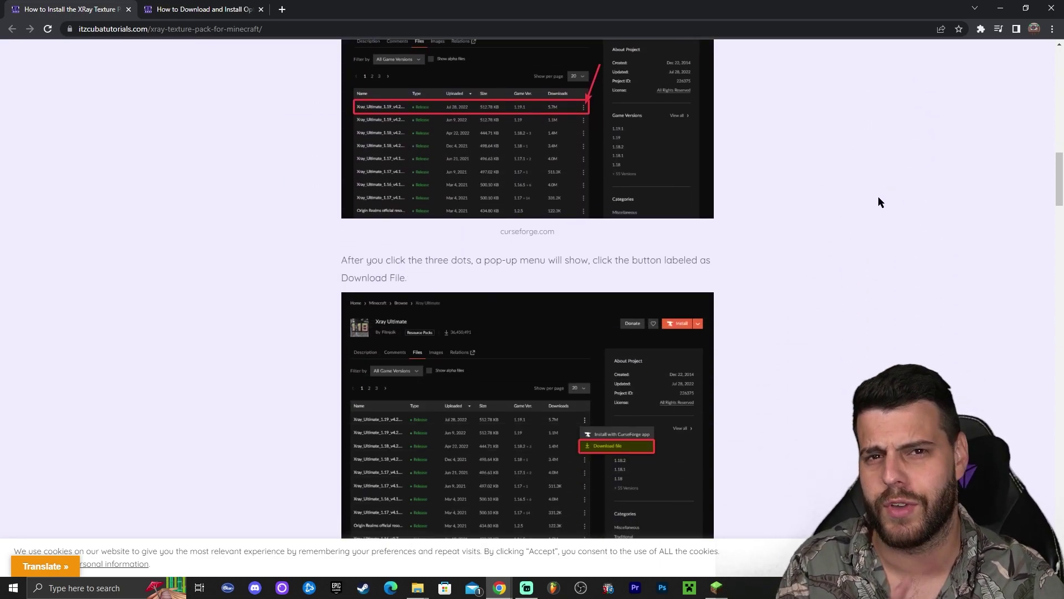
{"action": "scroll", "coordinate": [887, 177], "scroll_direction": "down", "scroll_amount": 20}
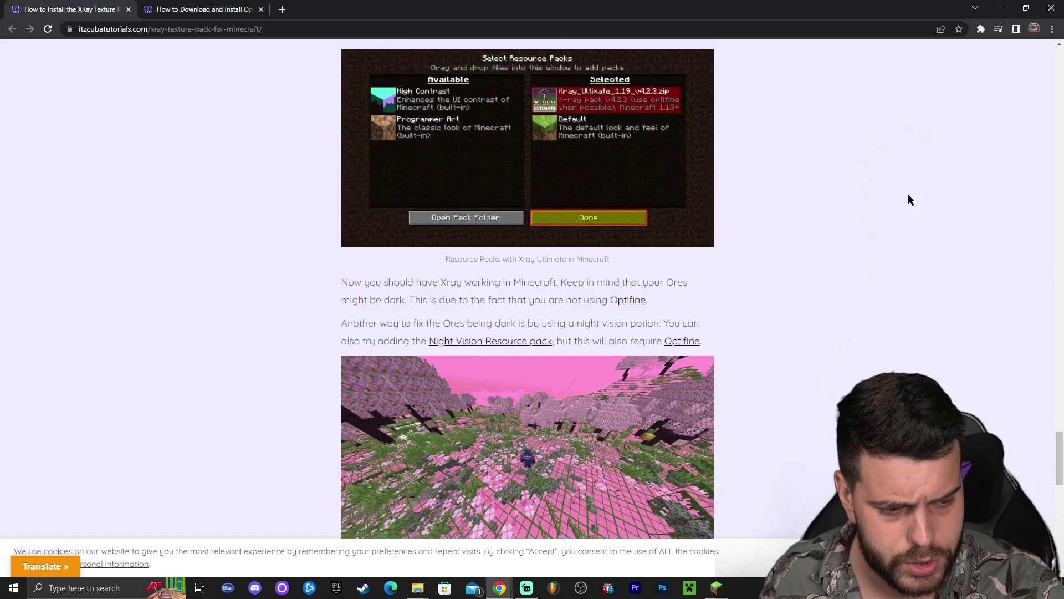
{"action": "scroll", "coordinate": [908, 200], "scroll_direction": "down", "scroll_amount": 7}
{"action": "left_click_drag", "start_coordinate": [433, 262], "coordinate": [550, 265]}
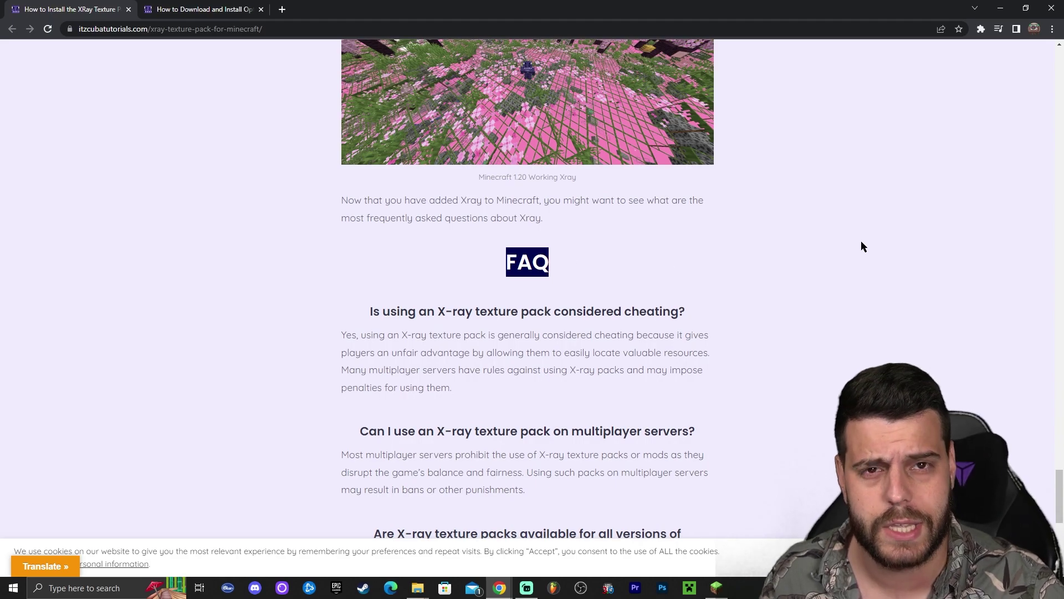
{"action": "scroll", "coordinate": [861, 245], "scroll_direction": "up", "scroll_amount": 20}
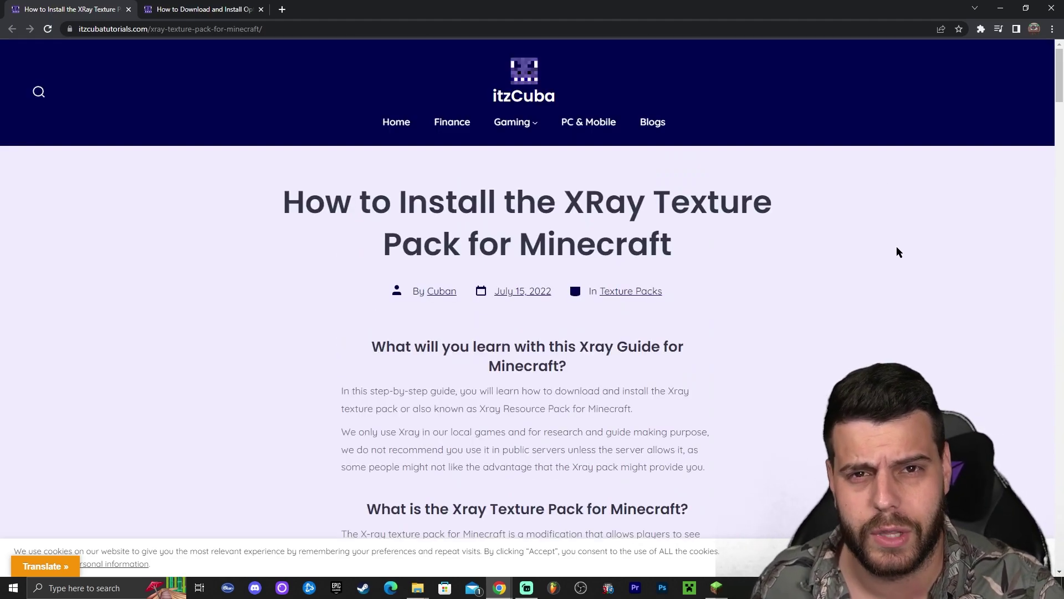
Open the Xray download website linked in Step 1 of the guide.
{"action": "scroll", "coordinate": [897, 250], "scroll_direction": "down", "scroll_amount": 3}
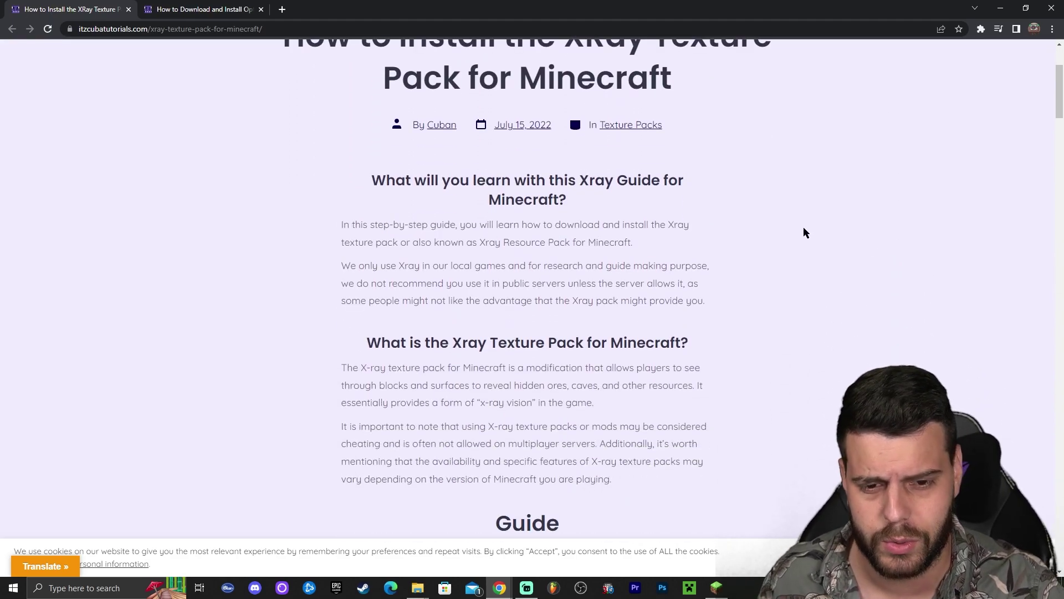
{"action": "scroll", "coordinate": [801, 209], "scroll_direction": "down", "scroll_amount": 6}
{"action": "scroll", "coordinate": [723, 214], "scroll_direction": "down", "scroll_amount": 1}
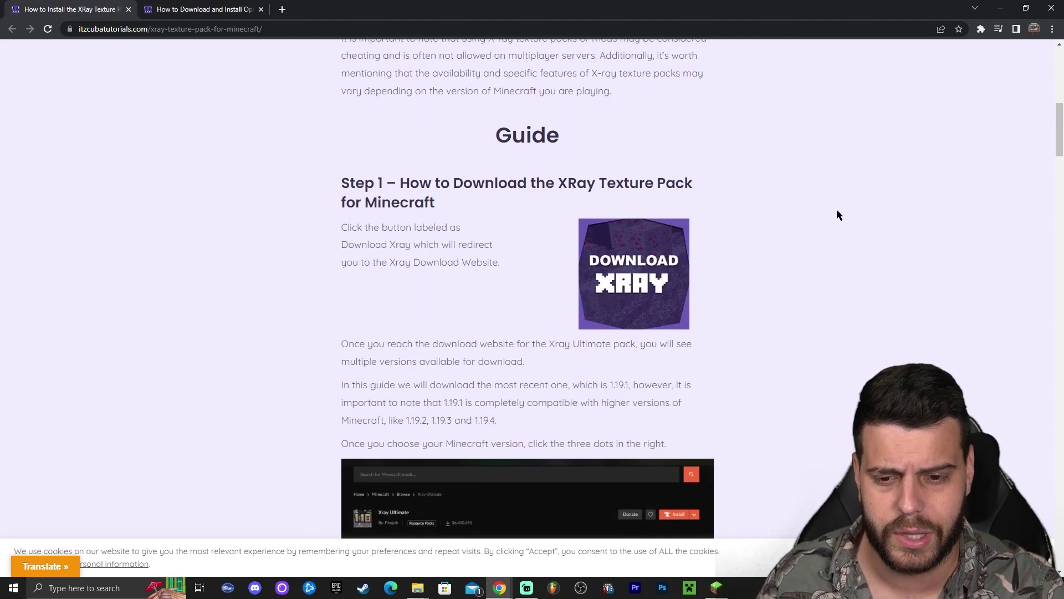
{"action": "left_click", "coordinate": [652, 254]}
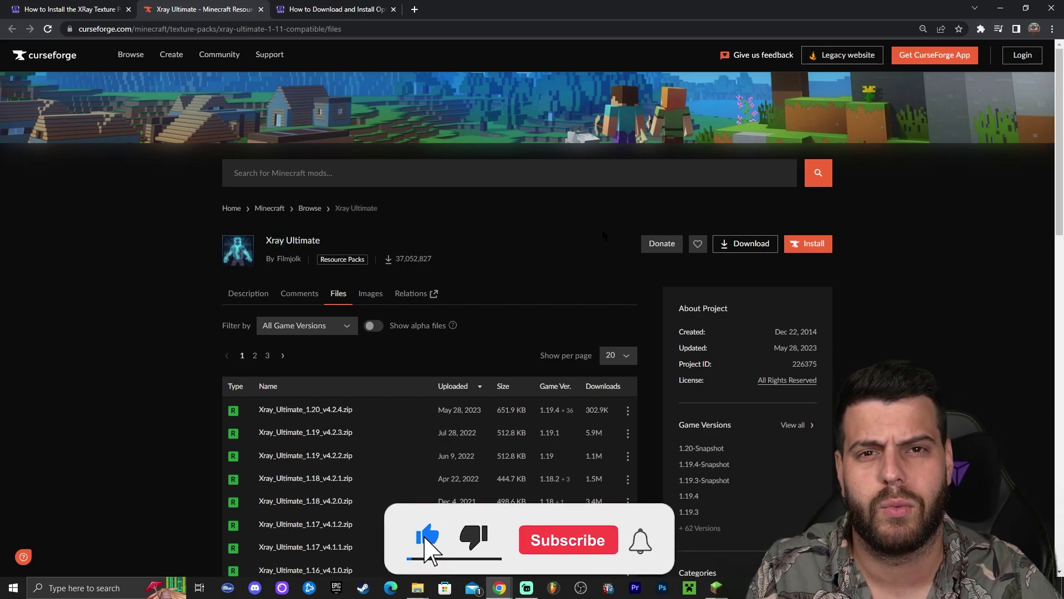
Examine the Xray Ultimate file list and the recent files offered for Minecraft 1.20, 1.19 and 1.18.
{"action": "scroll", "coordinate": [605, 230], "scroll_direction": "down", "scroll_amount": 1}
{"action": "scroll", "coordinate": [919, 241], "scroll_direction": "down", "scroll_amount": 4}
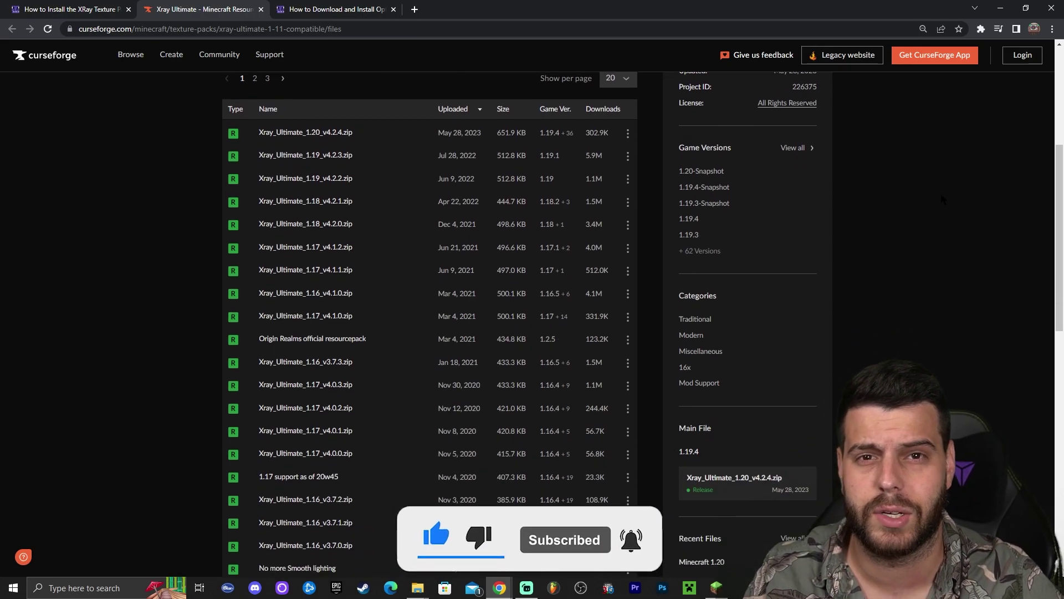
{"action": "scroll", "coordinate": [940, 193], "scroll_direction": "up", "scroll_amount": 3}
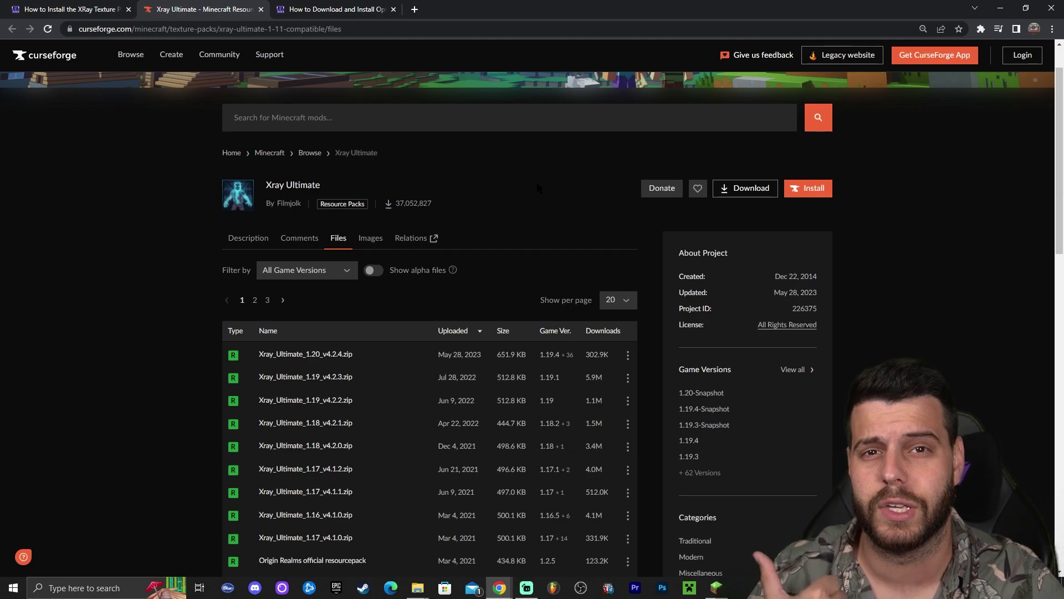
{"action": "scroll", "coordinate": [977, 228], "scroll_direction": "down", "scroll_amount": 9}
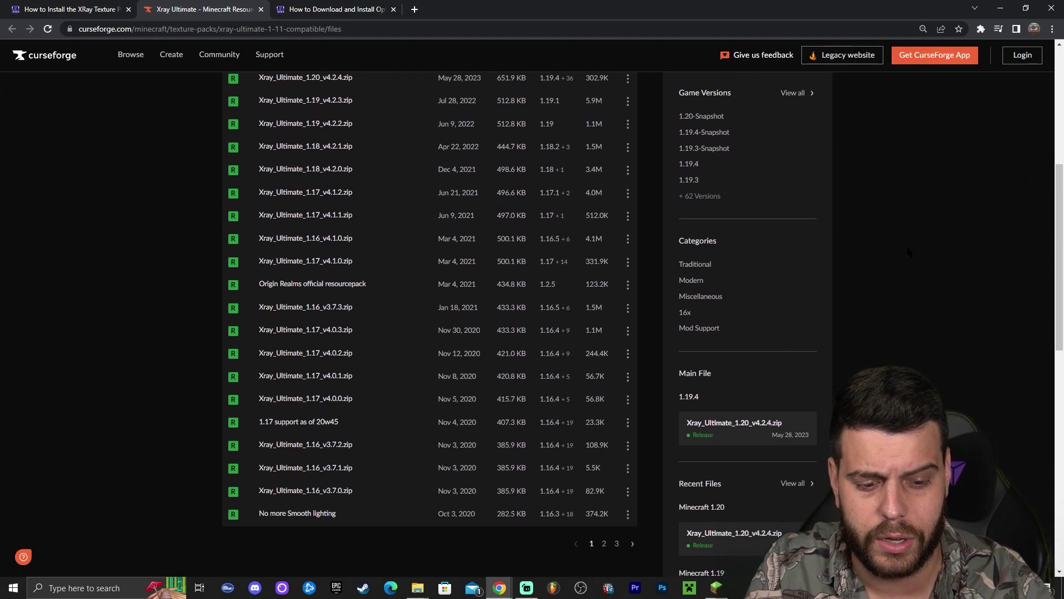
{"action": "scroll", "coordinate": [942, 217], "scroll_direction": "down", "scroll_amount": 1}
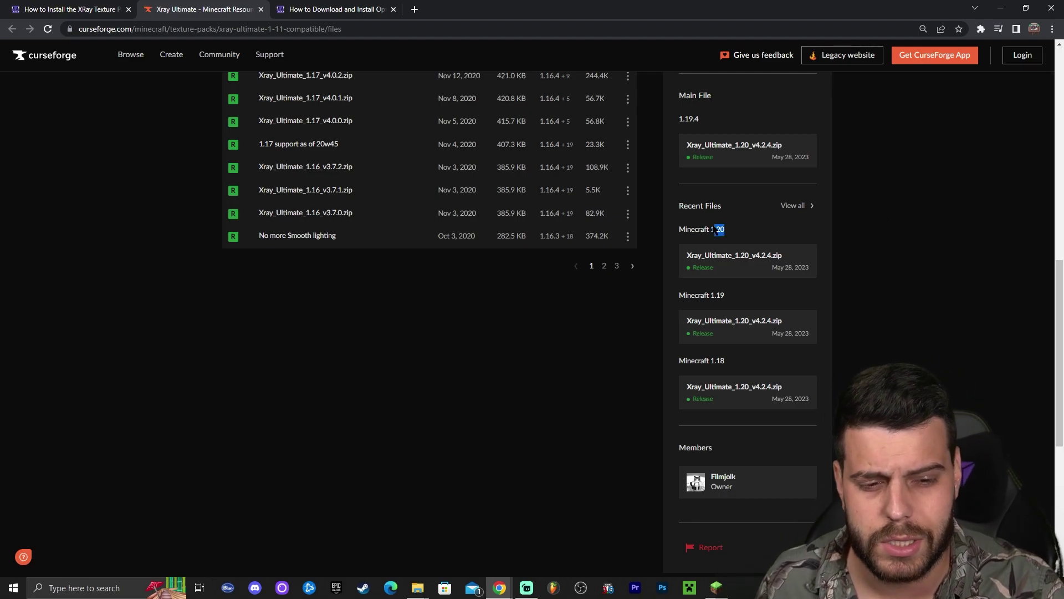
{"action": "left_click", "coordinate": [782, 229]}
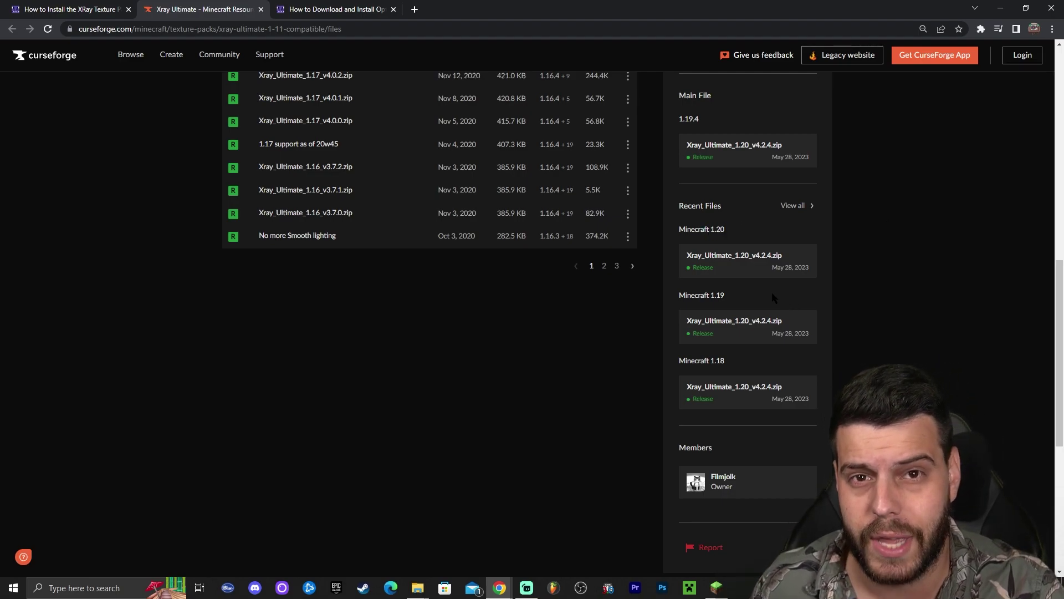
{"action": "double_click", "coordinate": [731, 294]}
{"action": "left_click", "coordinate": [750, 290]}
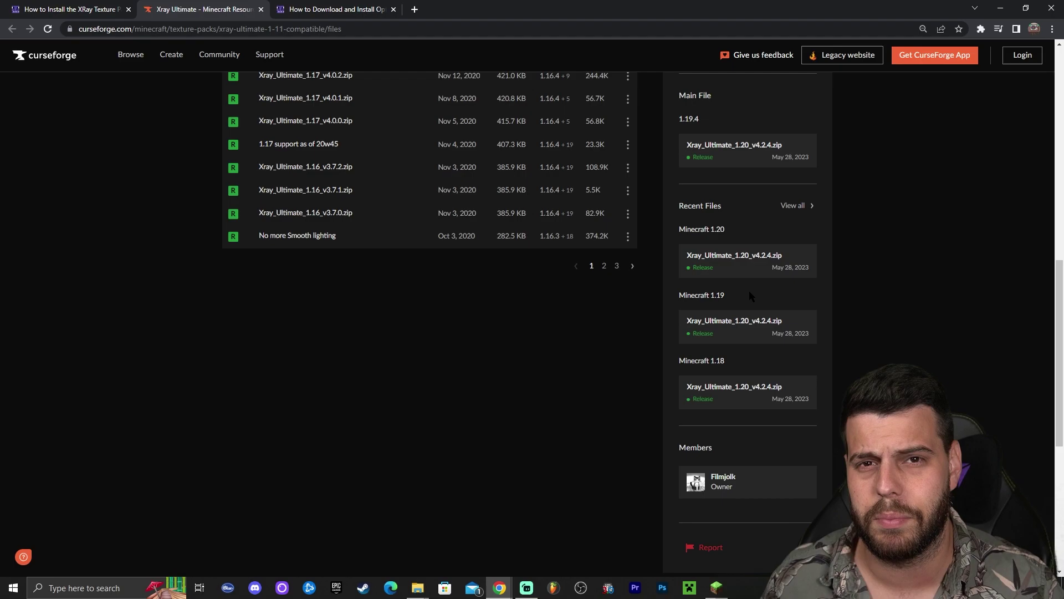
{"action": "double_click", "coordinate": [718, 229]}
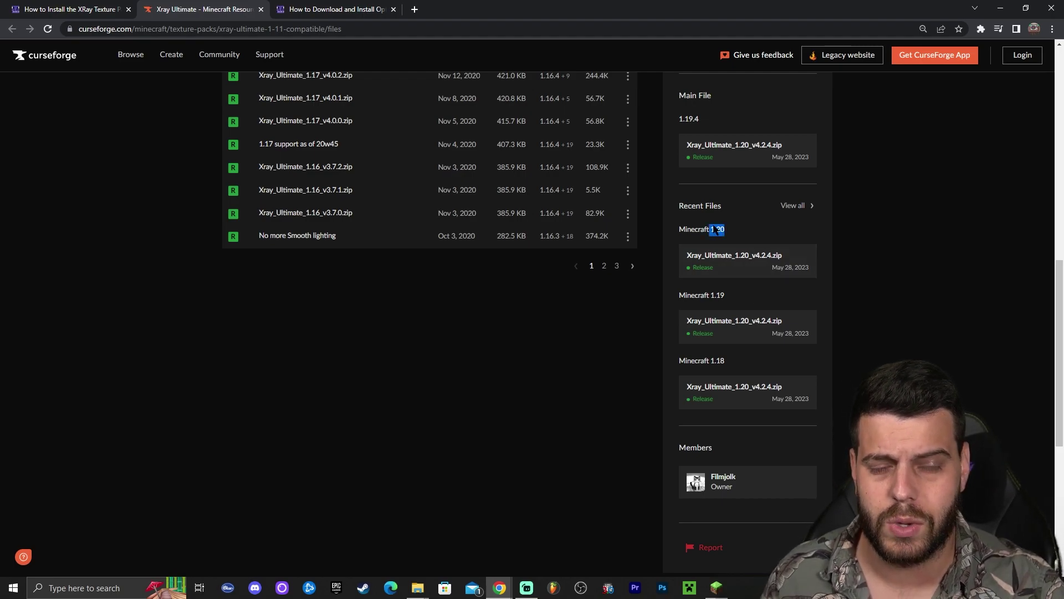
{"action": "left_click", "coordinate": [892, 250]}
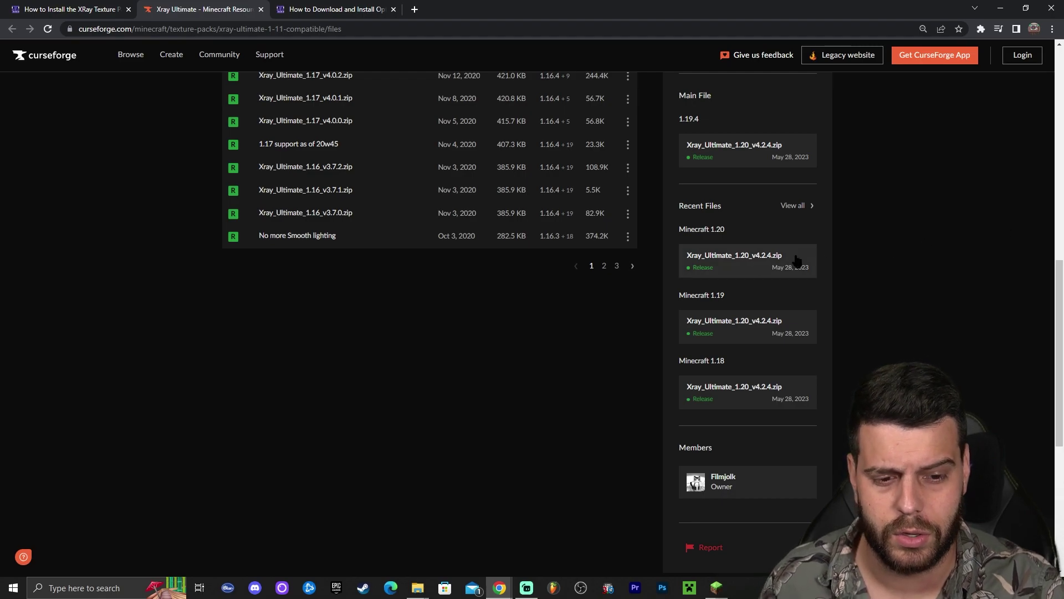
Review the file details and supported versions of Xray_Ultimate_1.20_v4.2.4.zip and return to the file list.
{"action": "left_click", "coordinate": [740, 262]}
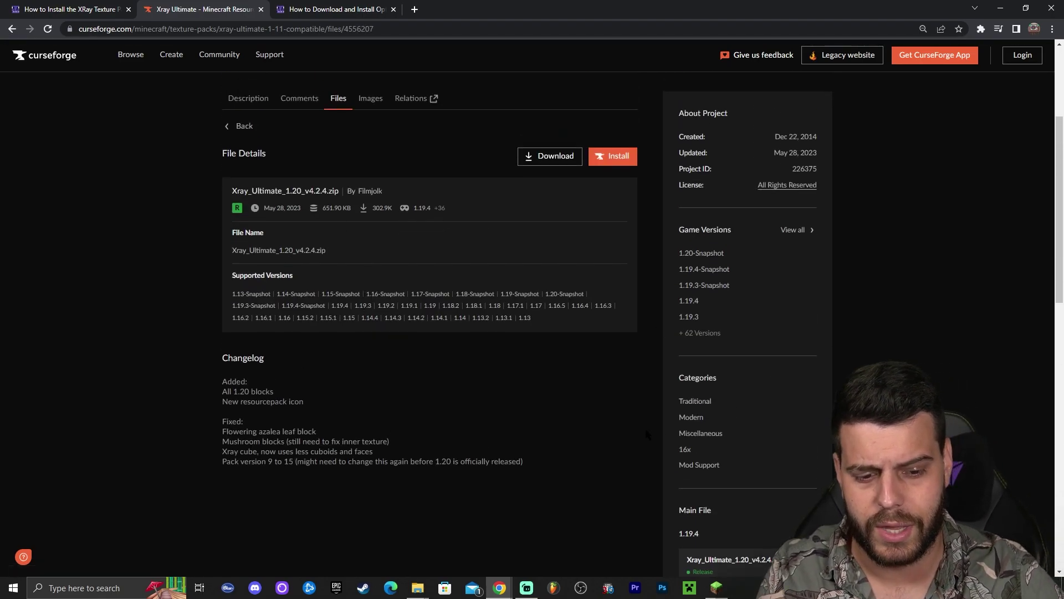
{"action": "scroll", "coordinate": [740, 261], "scroll_direction": "down", "scroll_amount": 3}
{"action": "scroll", "coordinate": [399, 194], "scroll_direction": "up", "scroll_amount": 3}
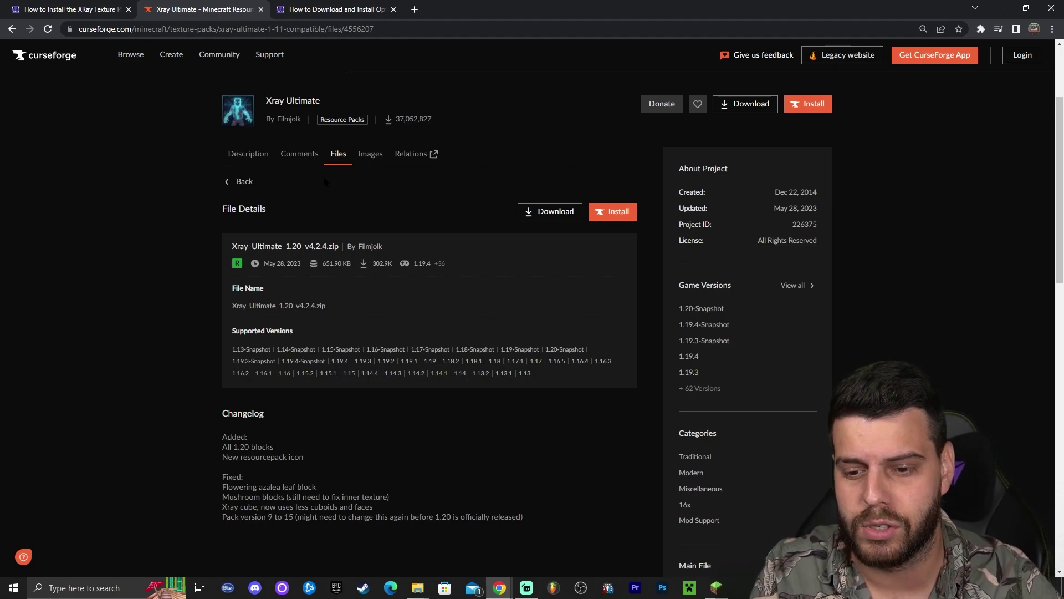
{"action": "left_click", "coordinate": [243, 181]}
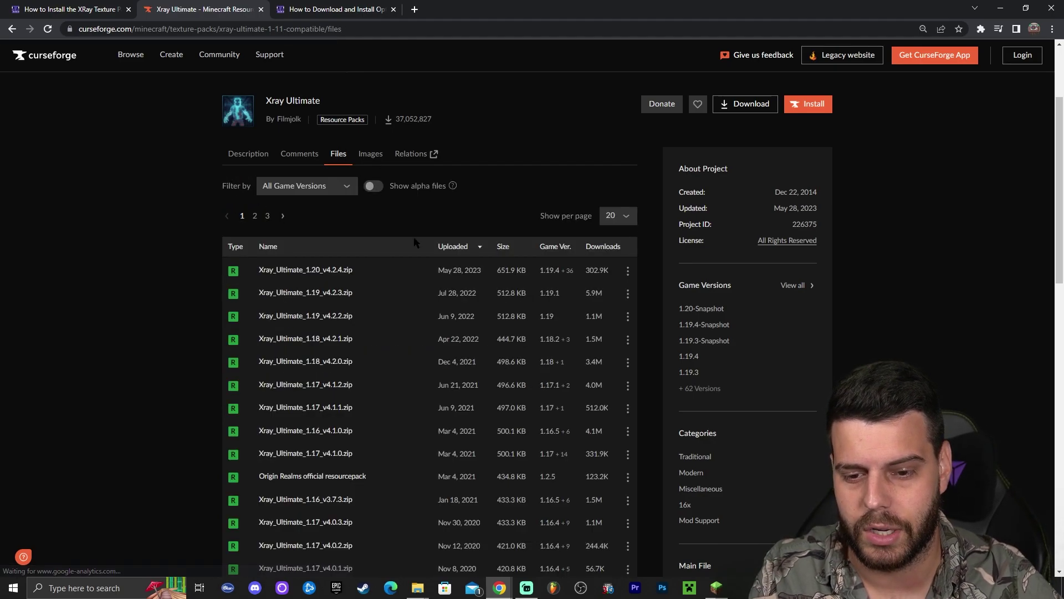
{"action": "left_click", "coordinate": [545, 277]}
{"action": "scroll", "coordinate": [555, 272], "scroll_direction": "down", "scroll_amount": 1}
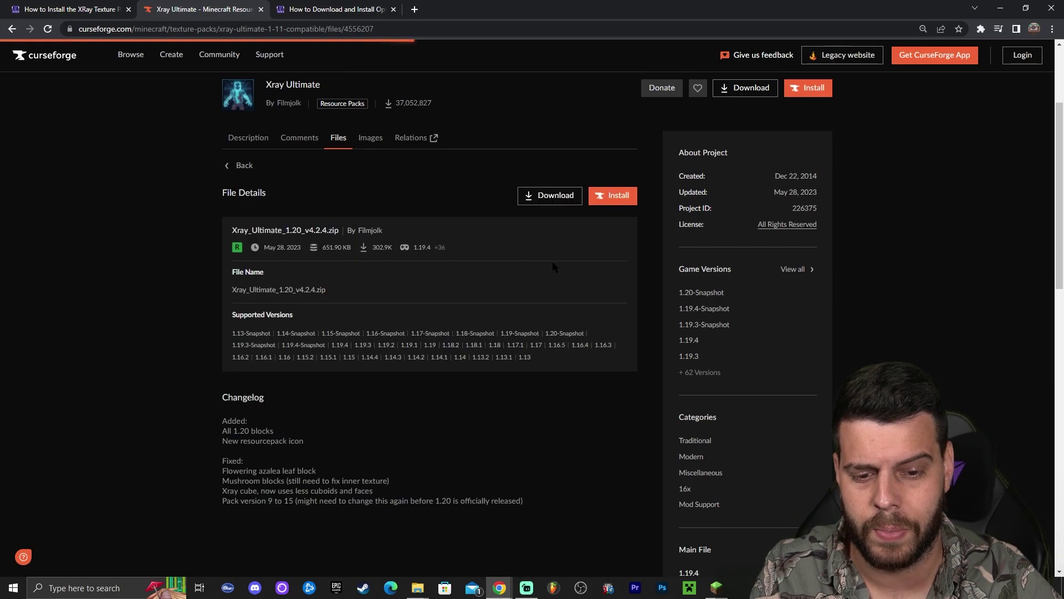
{"action": "key", "text": "alt+Left"}
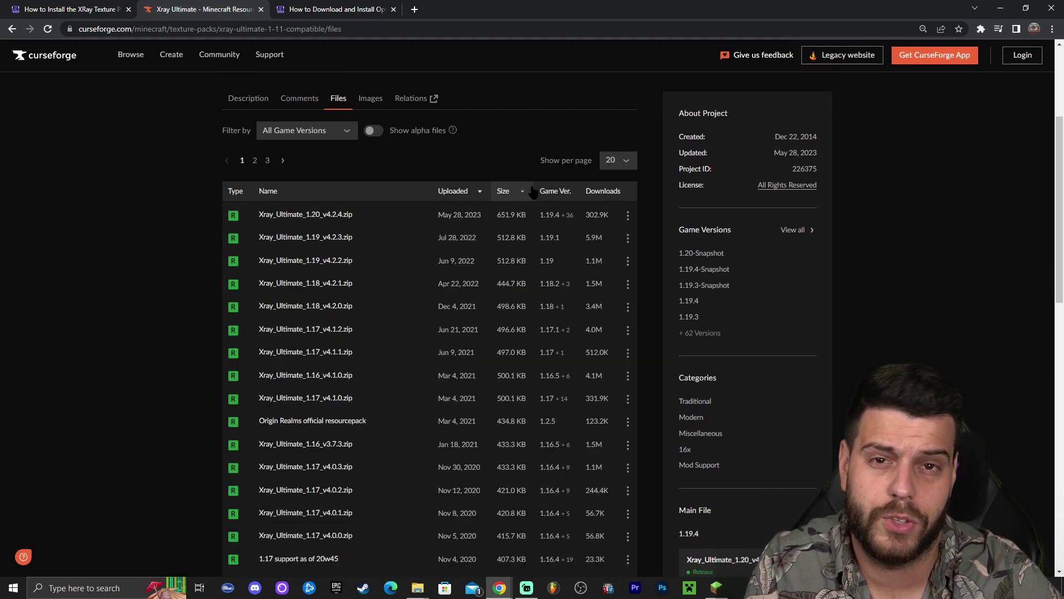
Download the recent Xray_Ultimate_1.20_v4.2.4.zip file for Minecraft 1.20 and save it in the Downloads folder under the suggested name.
{"action": "scroll", "coordinate": [740, 242], "scroll_direction": "down", "scroll_amount": 5}
{"action": "scroll", "coordinate": [724, 244], "scroll_direction": "down", "scroll_amount": 2}
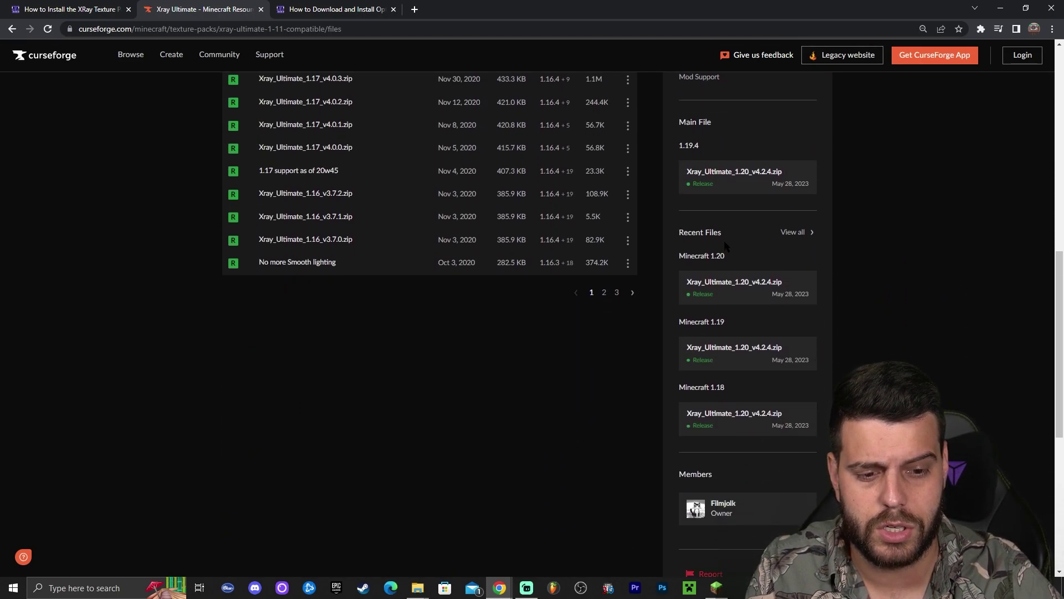
{"action": "left_click", "coordinate": [731, 283]}
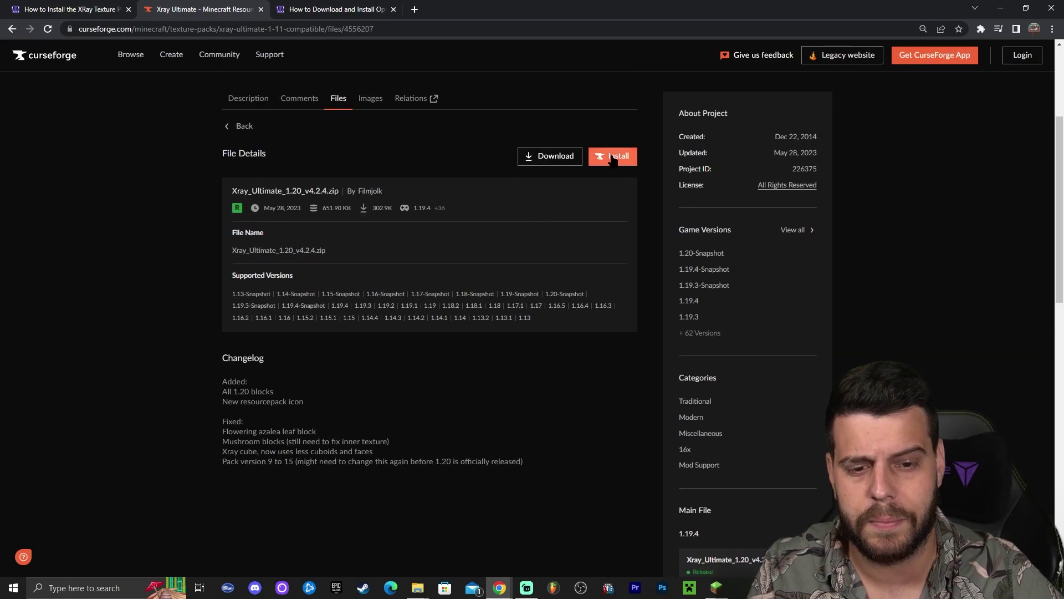
{"action": "left_click", "coordinate": [549, 156]}
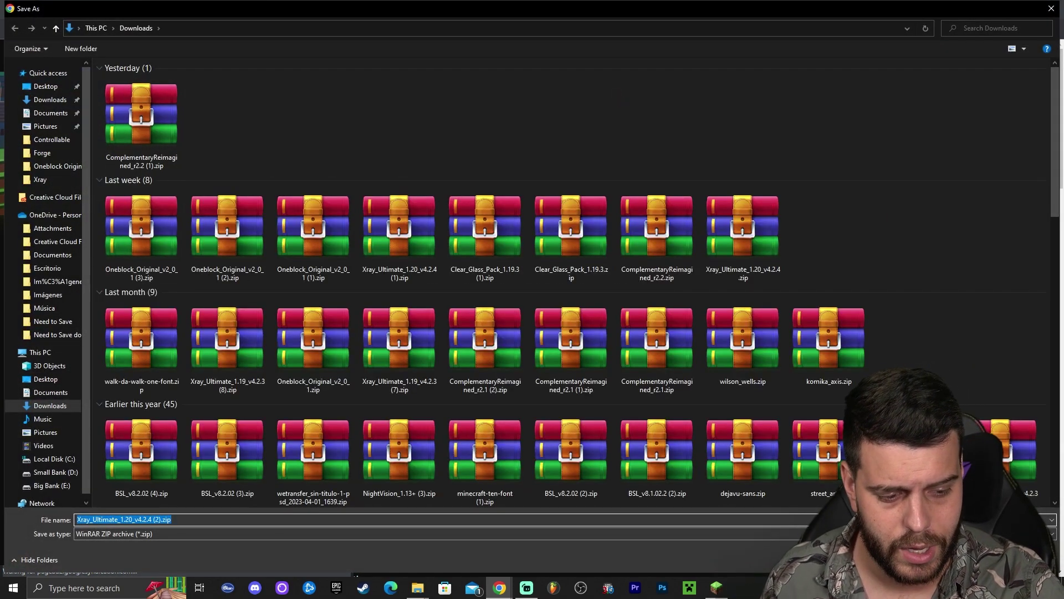
{"action": "key", "text": "Return"}
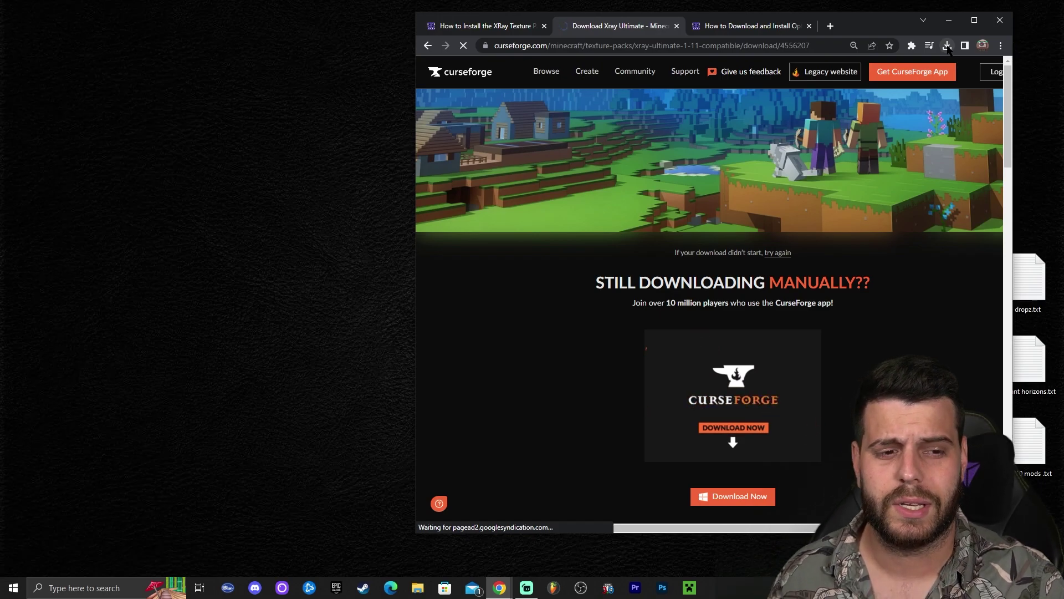
Place the downloaded Xray_Ultimate_1.20_v4.2.4 (2).zip from the browser's recent downloads on the desktop and refresh the desktop.
{"action": "left_click", "coordinate": [947, 45]}
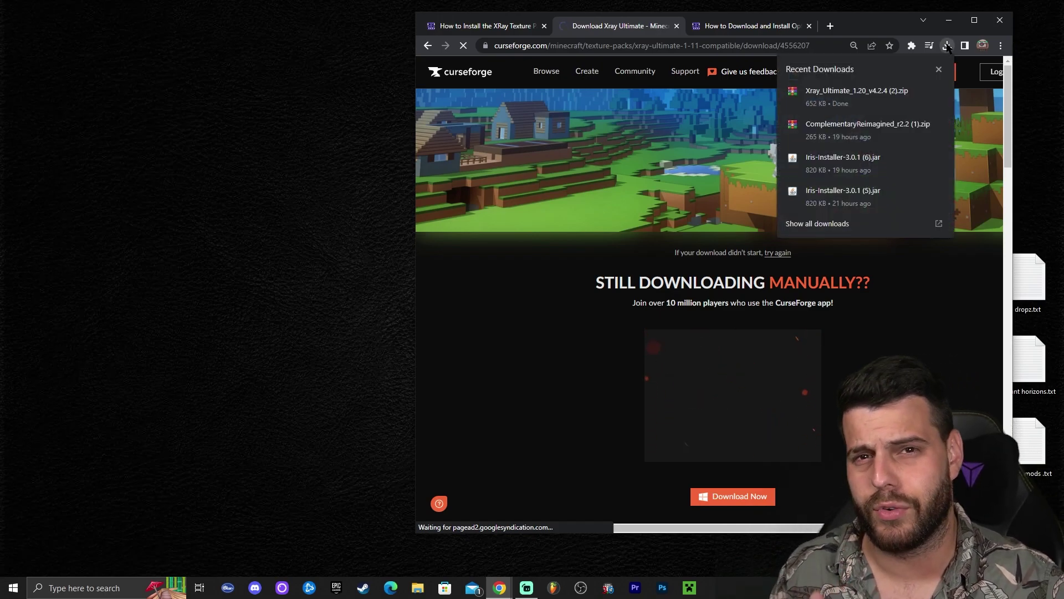
{"action": "left_click", "coordinate": [948, 45]}
{"action": "left_click", "coordinate": [947, 45]}
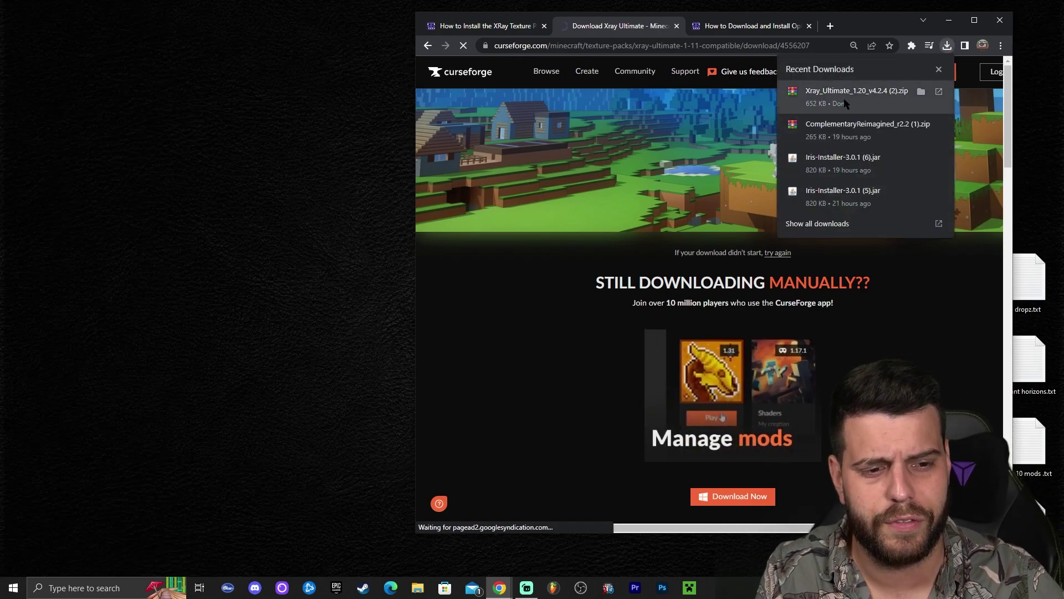
{"action": "left_click_drag", "start_coordinate": [858, 95], "coordinate": [299, 166]}
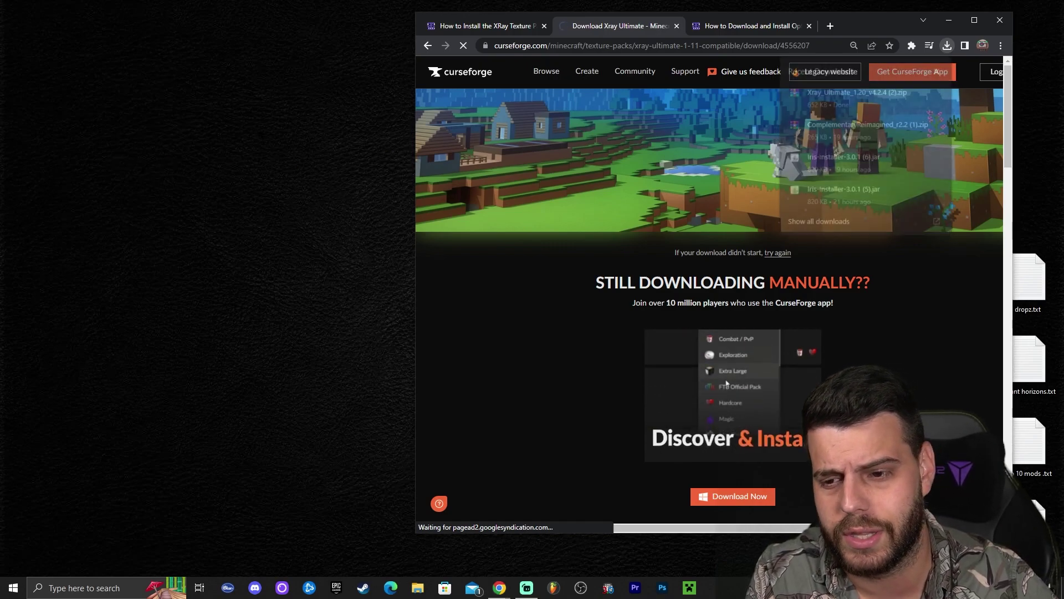
{"action": "right_click", "coordinate": [266, 126]}
{"action": "left_click", "coordinate": [294, 157]}
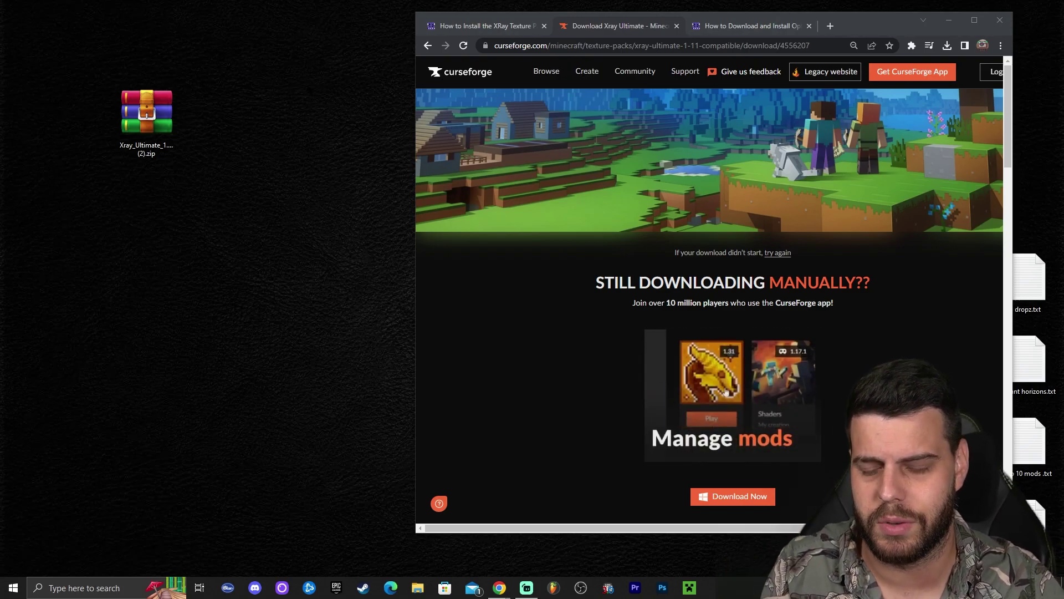
{"action": "left_click", "coordinate": [146, 113]}
{"action": "left_click_drag", "start_coordinate": [314, 95], "coordinate": [157, 184]}
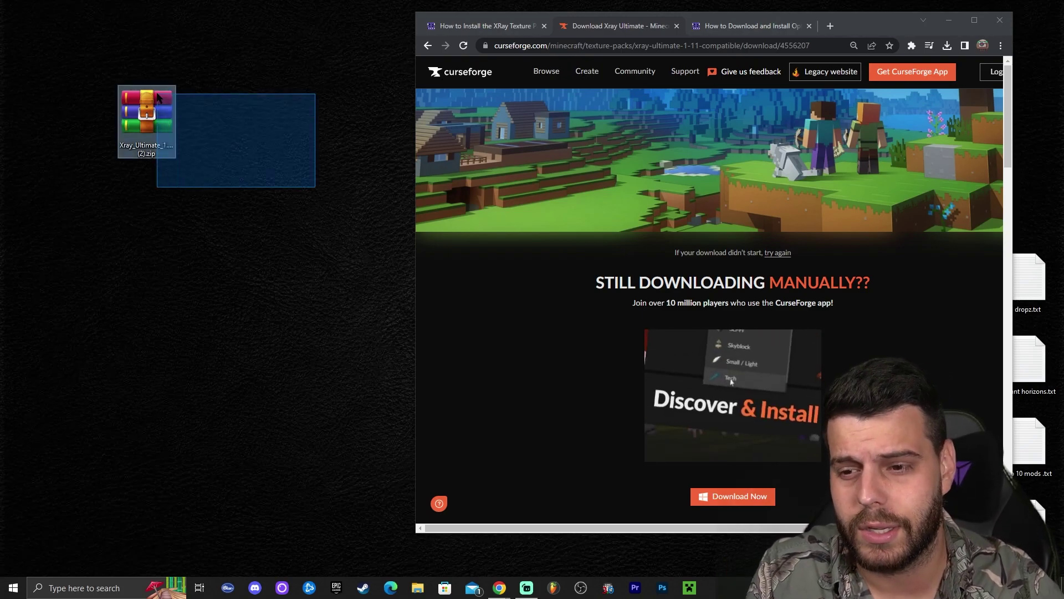
{"action": "right_click", "coordinate": [294, 95]}
{"action": "left_click", "coordinate": [324, 127]}
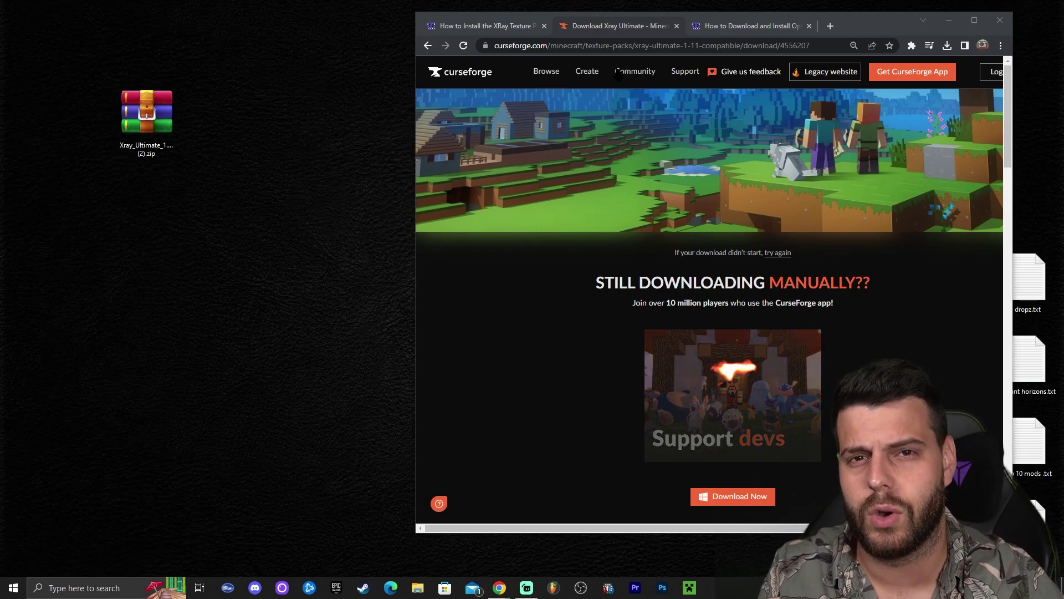
Minimize the browser, start the latest Minecraft release 1.20.1 from the Minecraft Launcher and load the singleplayer world New World.
{"action": "left_click", "coordinate": [949, 21]}
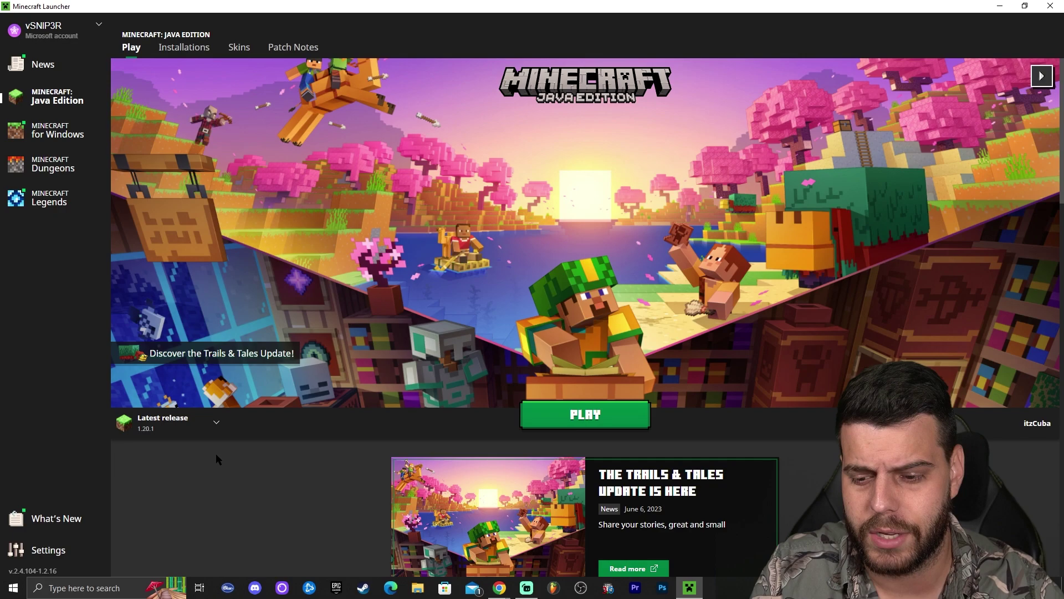
{"action": "left_click", "coordinate": [611, 424]}
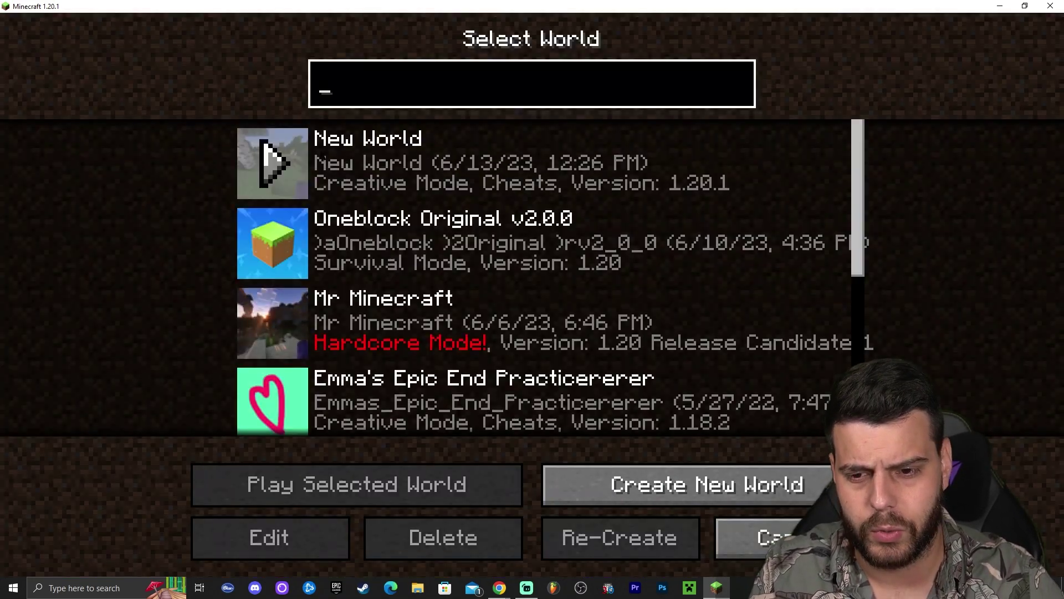
{"action": "left_click", "coordinate": [281, 161]}
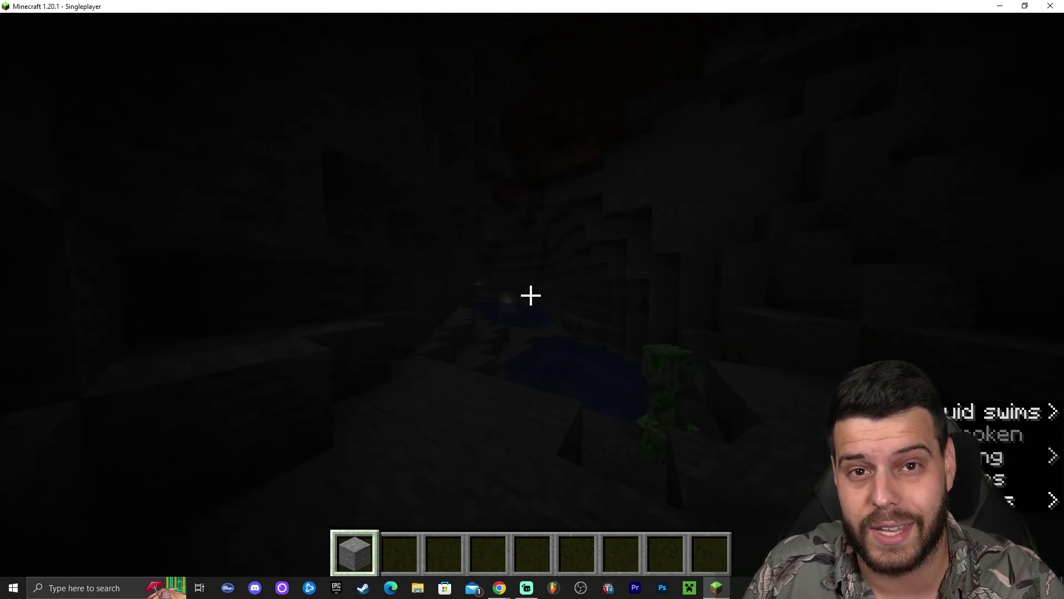
Open the resource pack folder from the game's options and delete the old Xray_Ultimate_1.20_v4.2.4 (1).zip from it.
{"action": "key", "text": "Escape"}
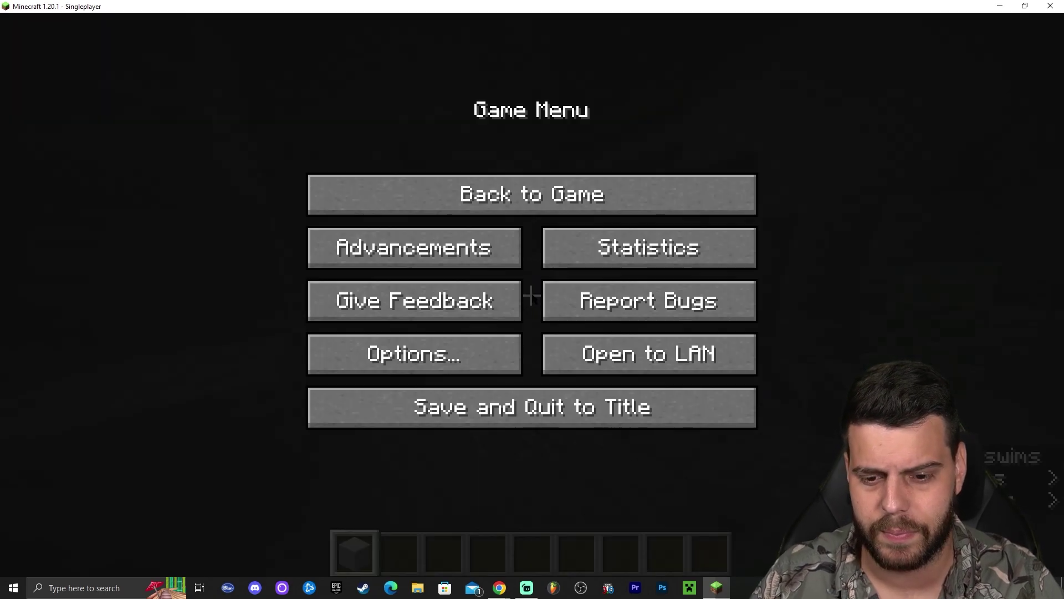
{"action": "left_click", "coordinate": [452, 355]}
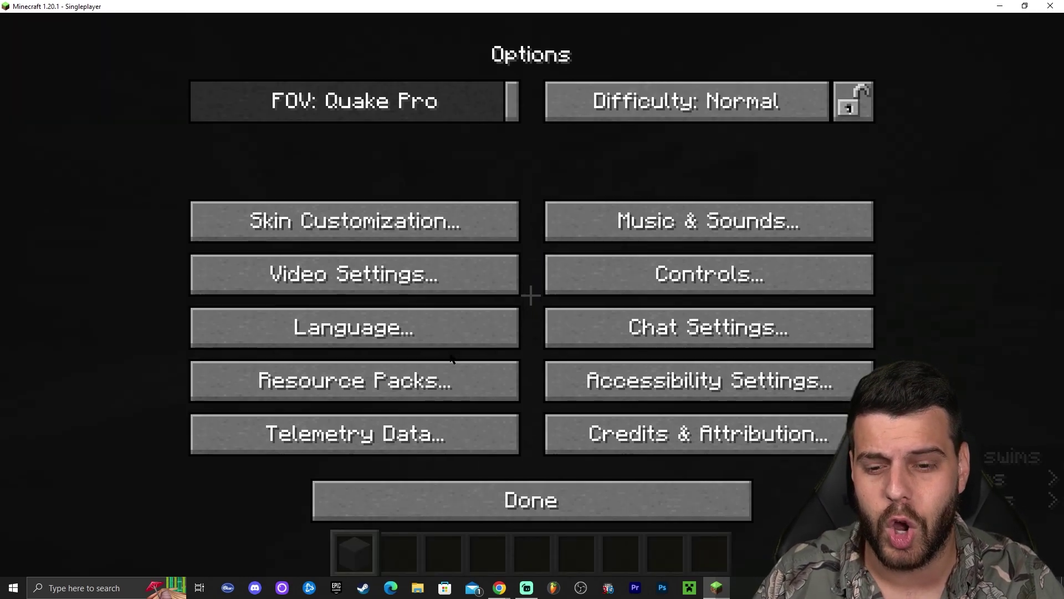
{"action": "left_click", "coordinate": [409, 386]}
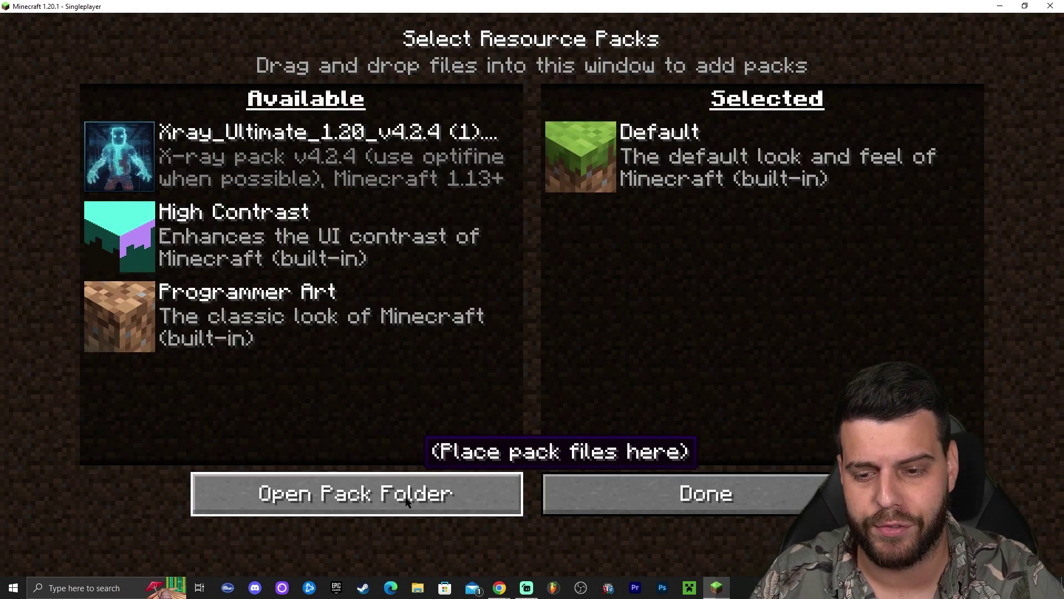
{"action": "left_click", "coordinate": [408, 495]}
{"action": "left_click_drag", "start_coordinate": [413, 273], "coordinate": [151, 126]}
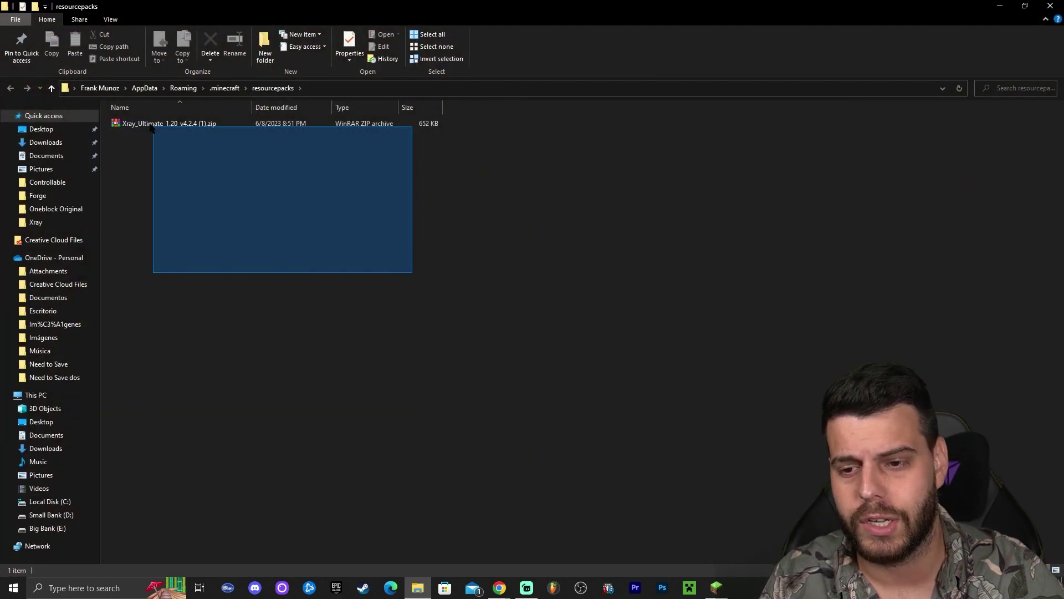
{"action": "key", "text": "Delete"}
Shrink the resourcepacks folder window, move Xray_Ultimate_1.20_v4.2.4 (2).zip from the desktop into it and close the folder.
{"action": "left_click", "coordinate": [1025, 6]}
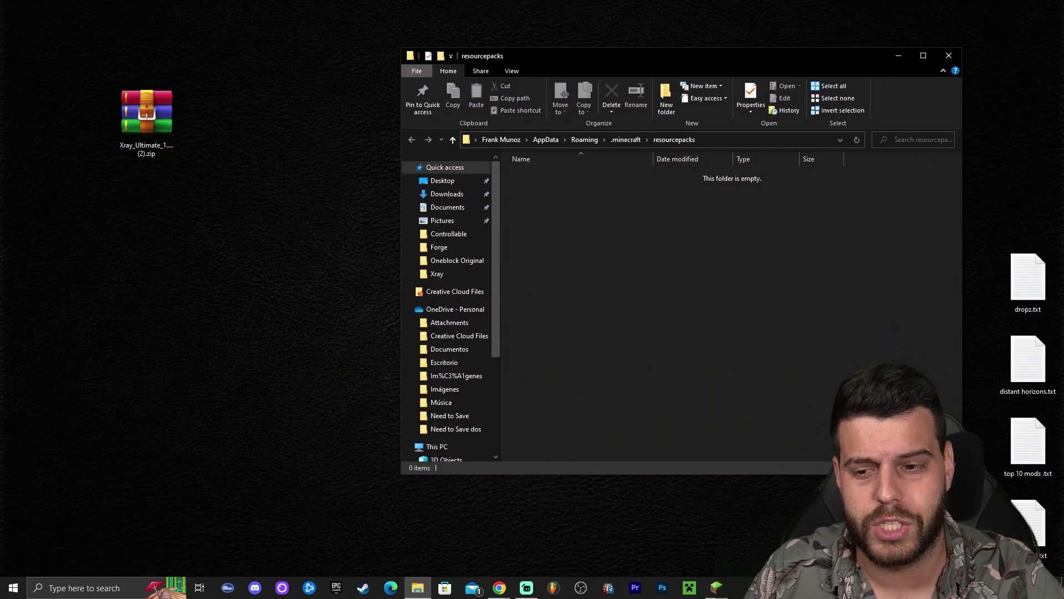
{"action": "left_click_drag", "start_coordinate": [223, 43], "coordinate": [682, 279]}
{"action": "left_click", "coordinate": [658, 175]}
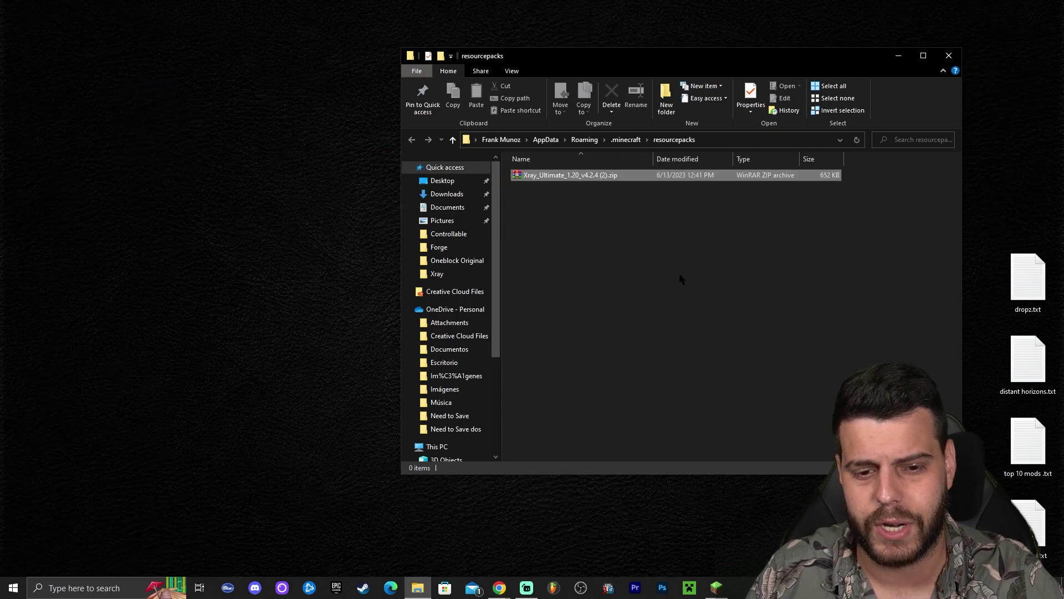
{"action": "left_click", "coordinate": [949, 56]}
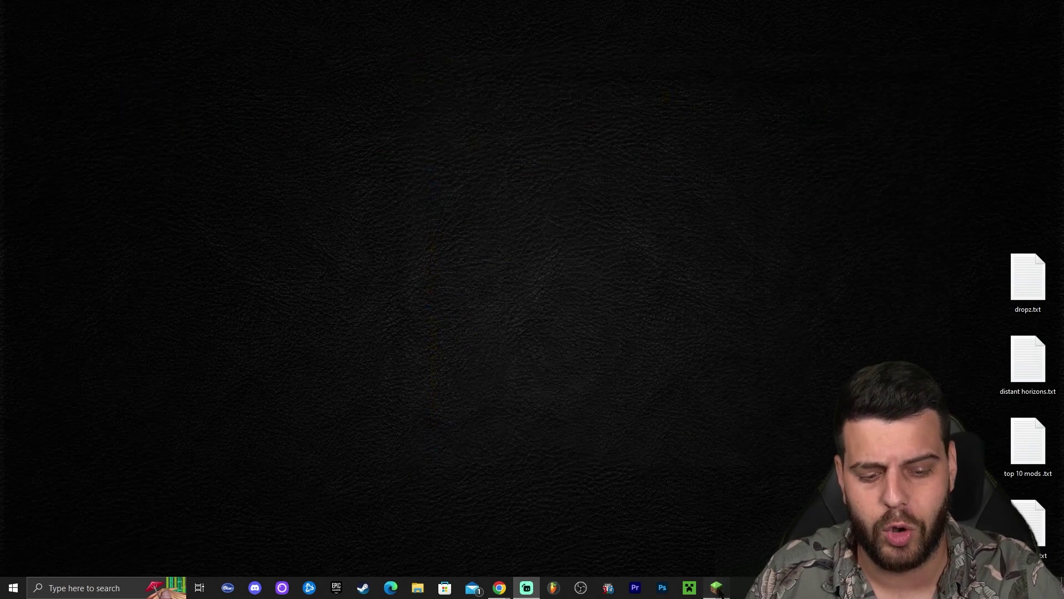
Switch back to Minecraft, activate the Xray_Ultimate_1.20_v4.2.4 (2) resource pack above Default, apply it and return to the world.
{"action": "left_click", "coordinate": [716, 588]}
{"action": "mouse_move", "coordinate": [120, 156]}
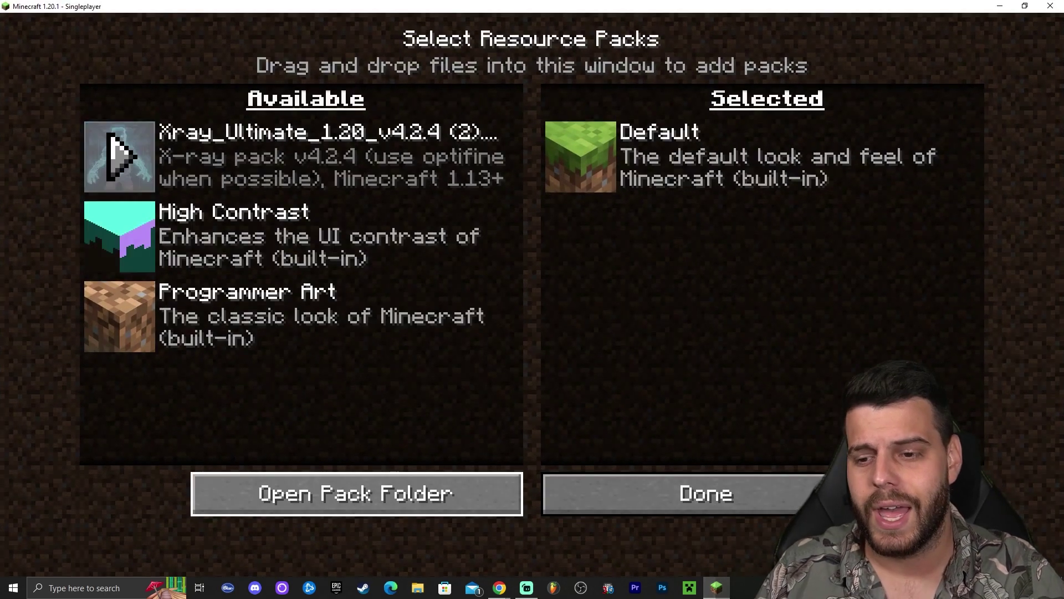
{"action": "left_click", "coordinate": [138, 155]}
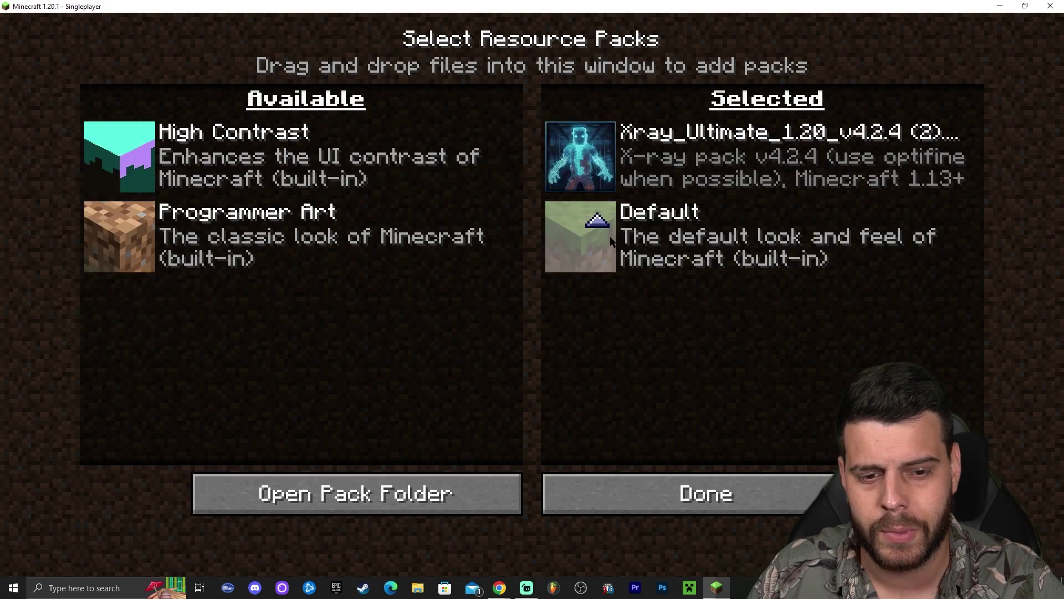
{"action": "left_click", "coordinate": [727, 485]}
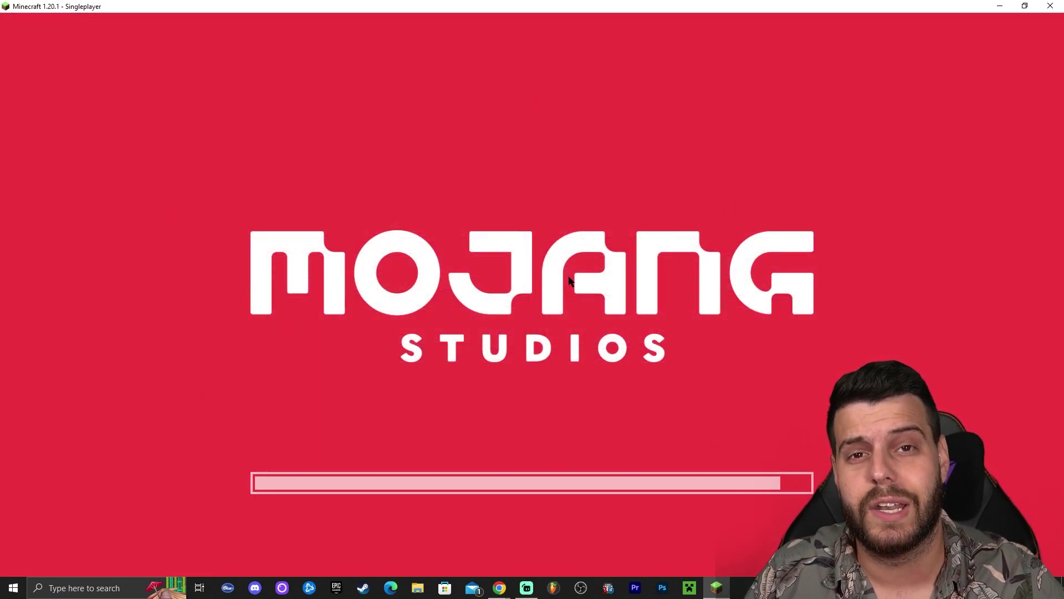
{"action": "key", "text": "Escape"}
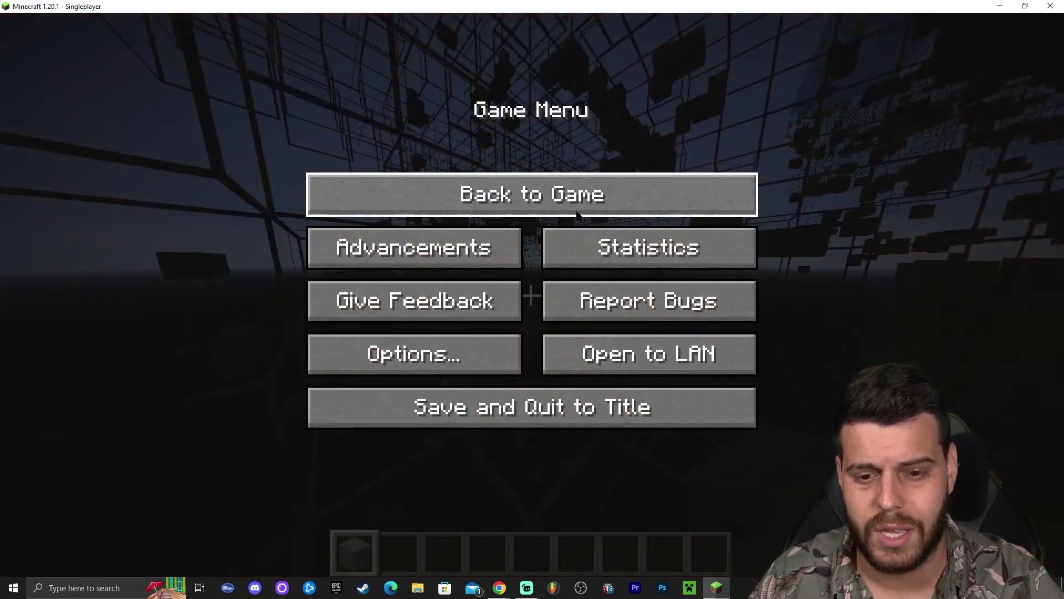
{"action": "left_click", "coordinate": [577, 210]}
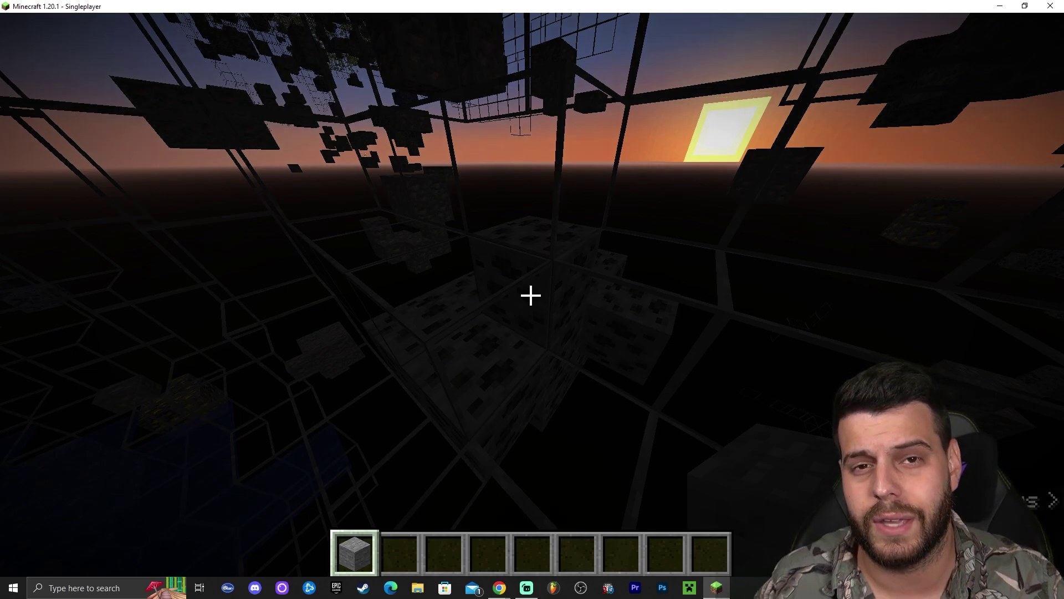
Give the player infinite night vision with the command /effect give @s minecraft:night_vision infinite.
{"action": "type", "text": "/"}
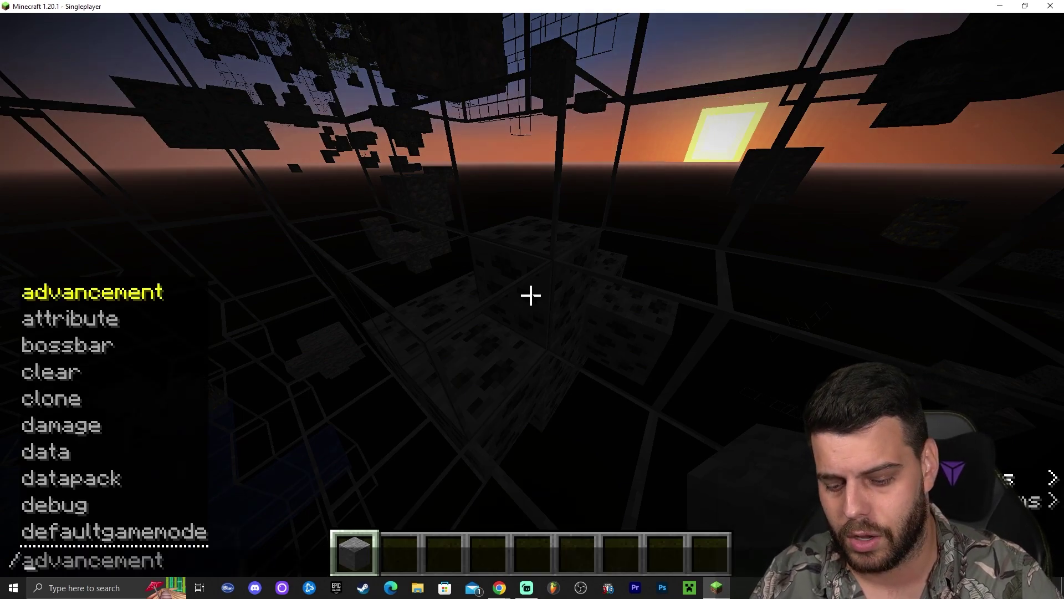
{"action": "type", "text": "effect give "}
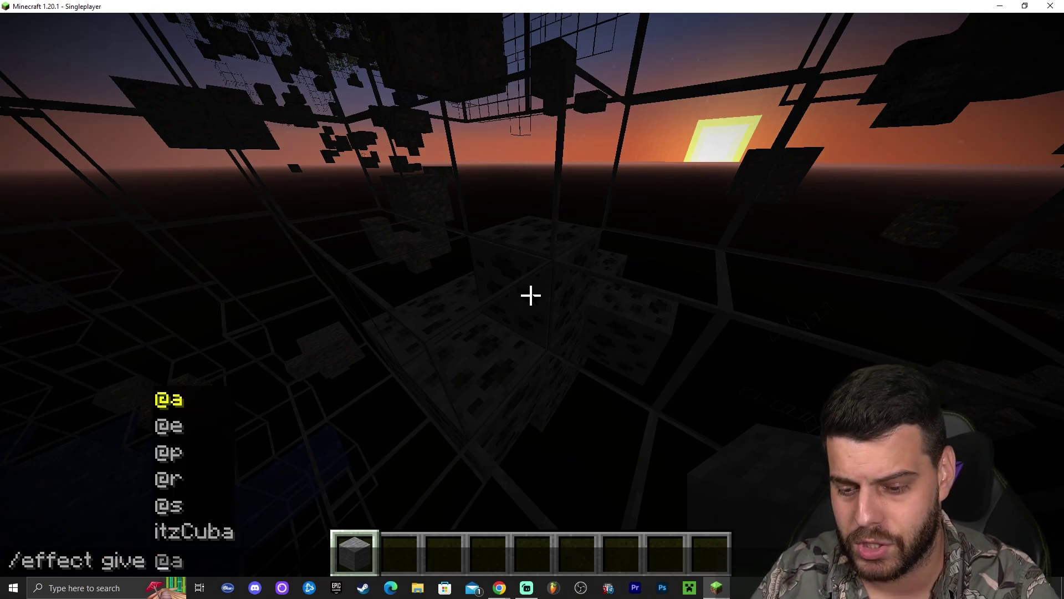
{"action": "type", "text": "@s minecraft:nigh"}
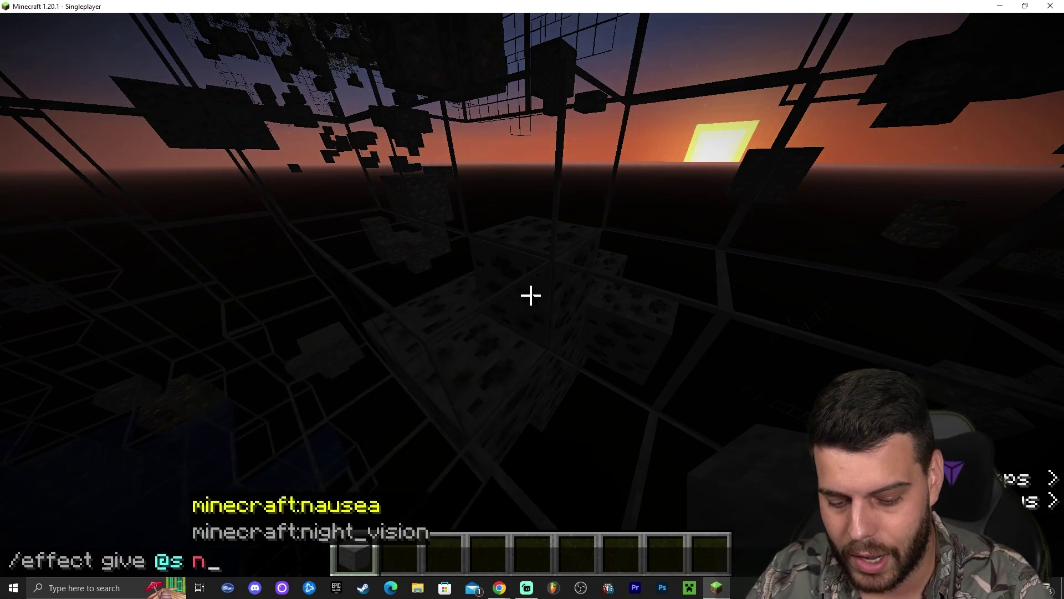
{"action": "key", "text": "Tab"}
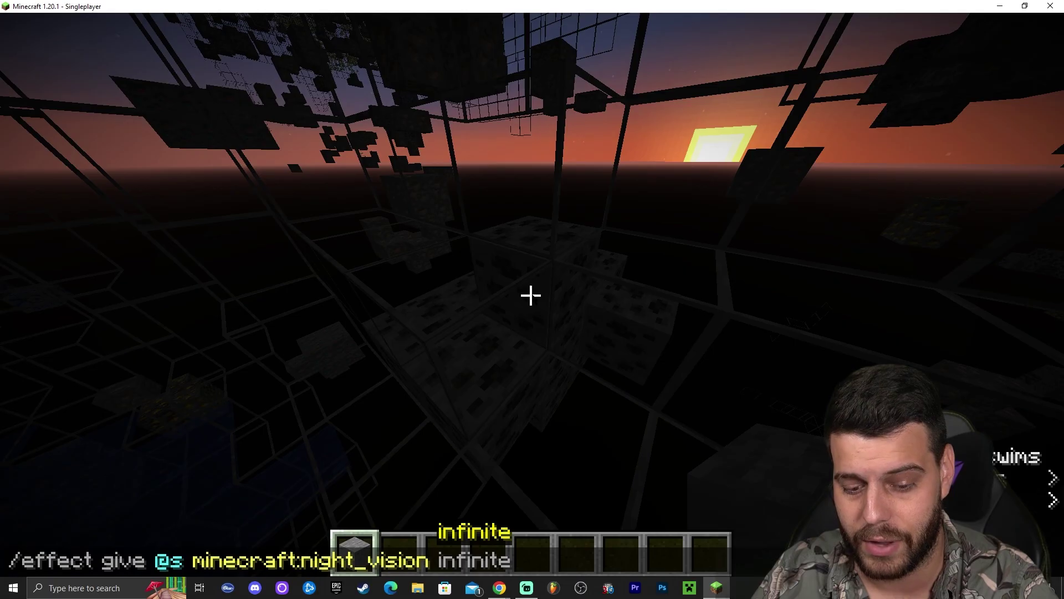
{"action": "key", "text": "Return"}
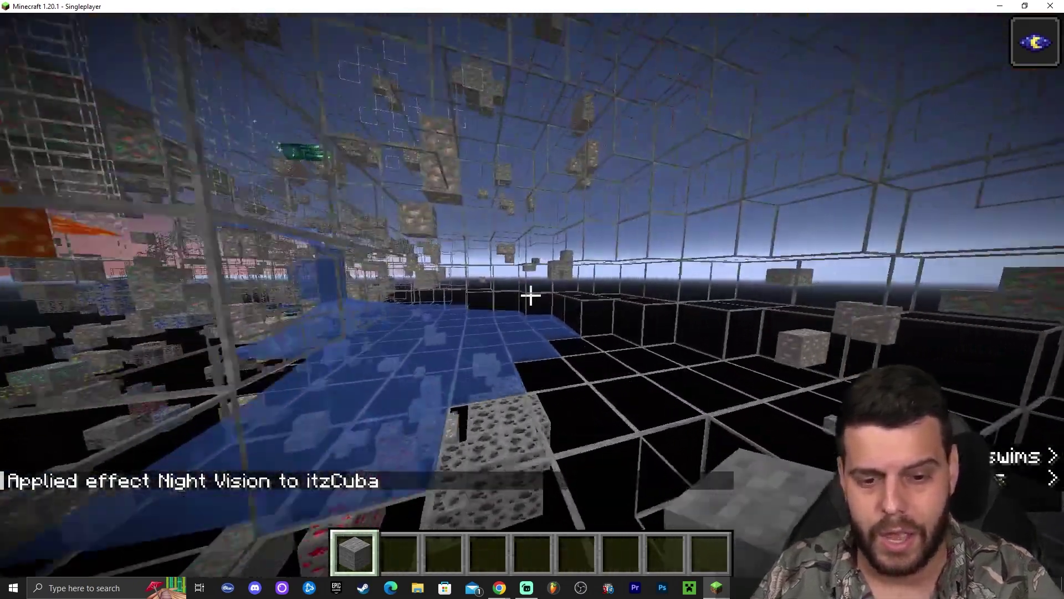